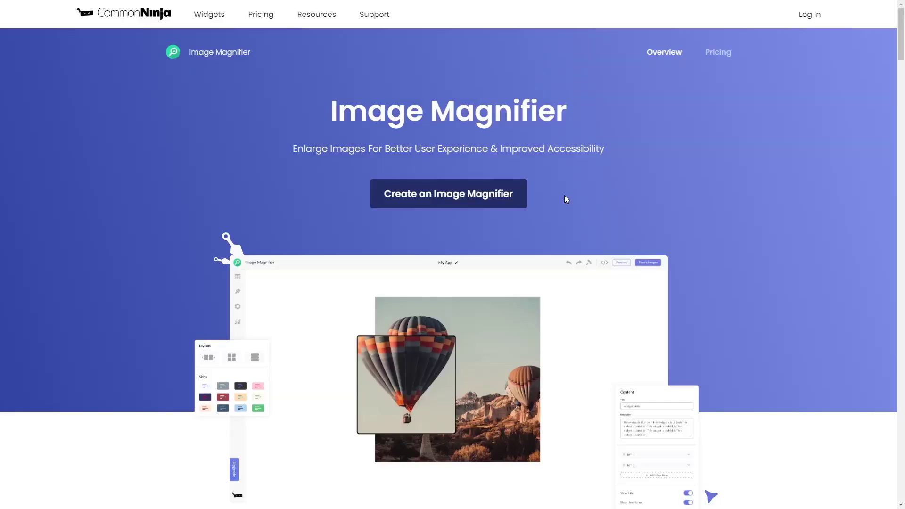
- Start a new Image Magnifier widget from Common Ninja's create option
{"action": "left_click", "coordinate": [498, 202]}
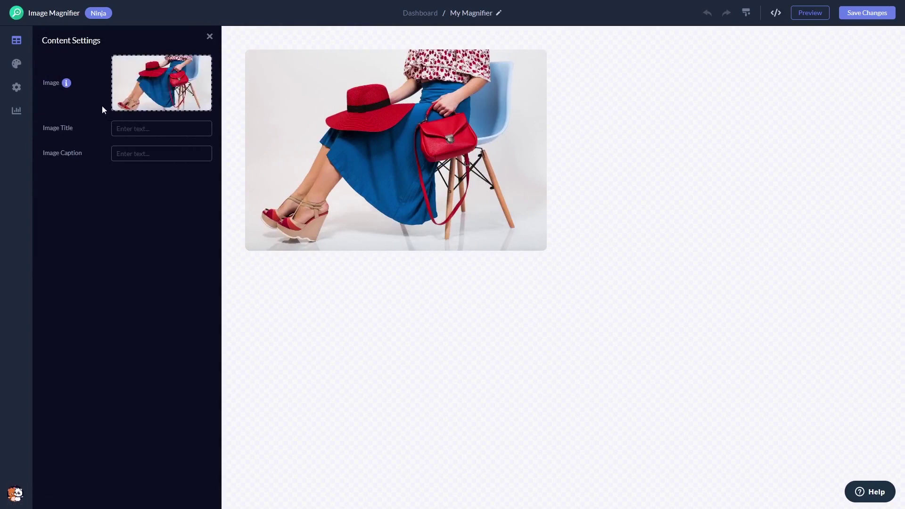
- Keep the first magnifier type after trying the others, round the photo corners, and enlarge the caption slightly
{"action": "left_click", "coordinate": [18, 66]}
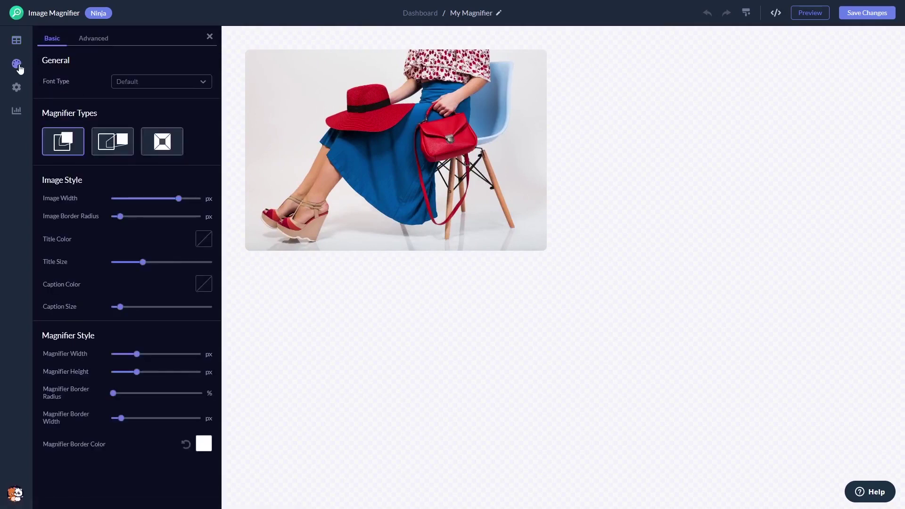
{"action": "left_click", "coordinate": [114, 145]}
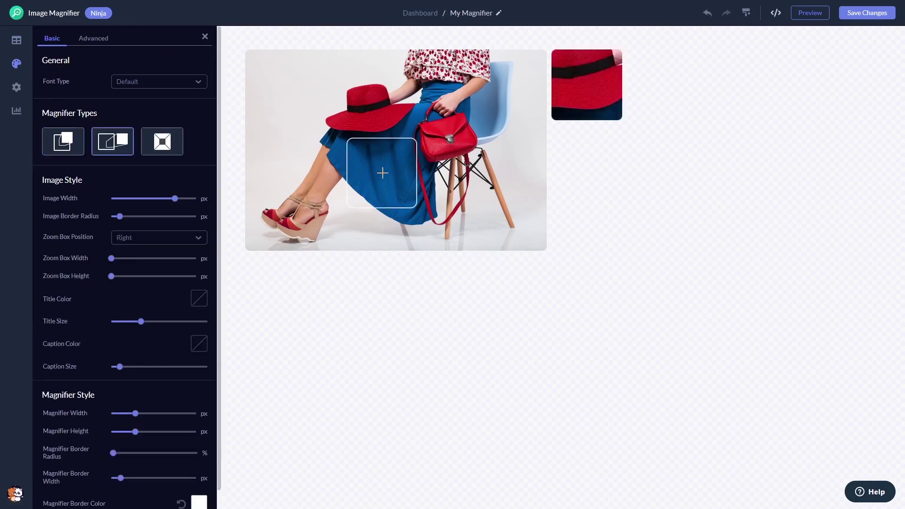
{"action": "left_click", "coordinate": [163, 141]}
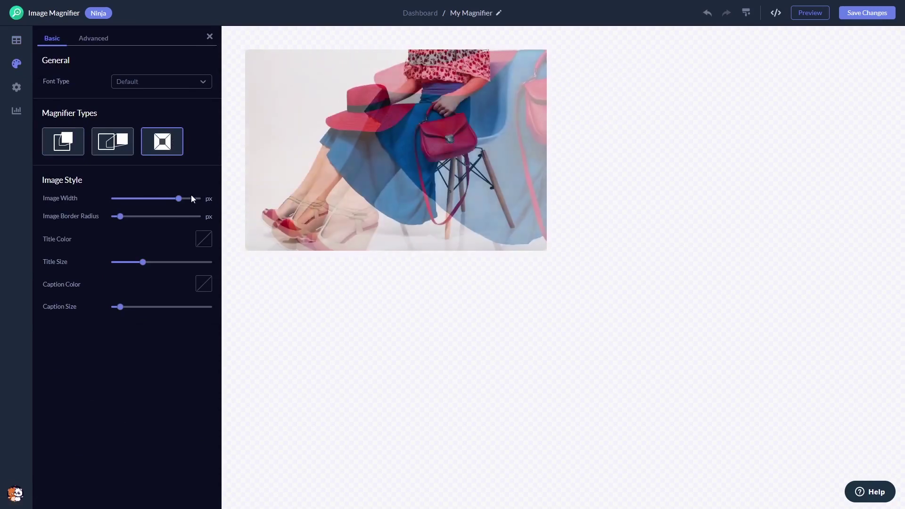
{"action": "left_click", "coordinate": [74, 150]}
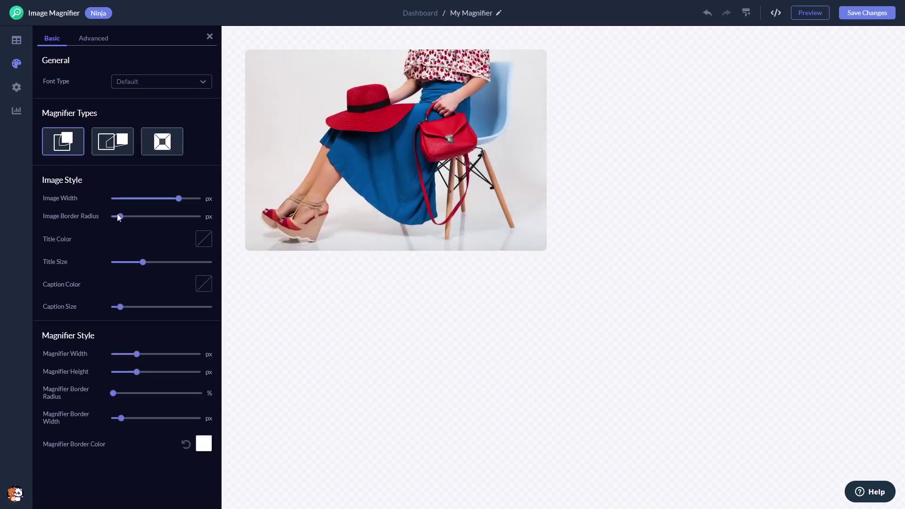
{"action": "mouse_move", "coordinate": [118, 216]}
{"action": "left_mouse_down"}
{"action": "mouse_move", "coordinate": [171, 217]}
{"action": "mouse_move", "coordinate": [142, 216]}
{"action": "left_mouse_up"}
{"action": "left_click_drag", "start_coordinate": [121, 307], "coordinate": [123, 307]}
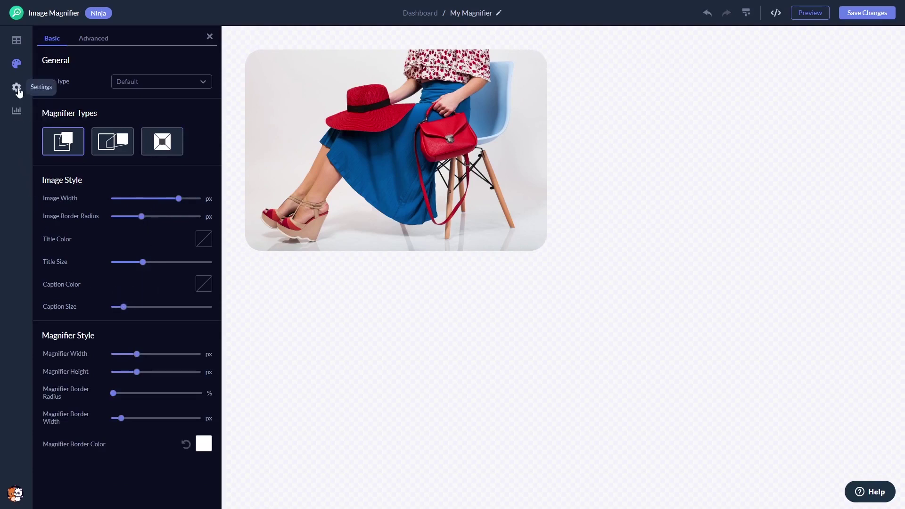
- Review the visibility settings, keeping both the title and caption shown
{"action": "left_click", "coordinate": [16, 88]}
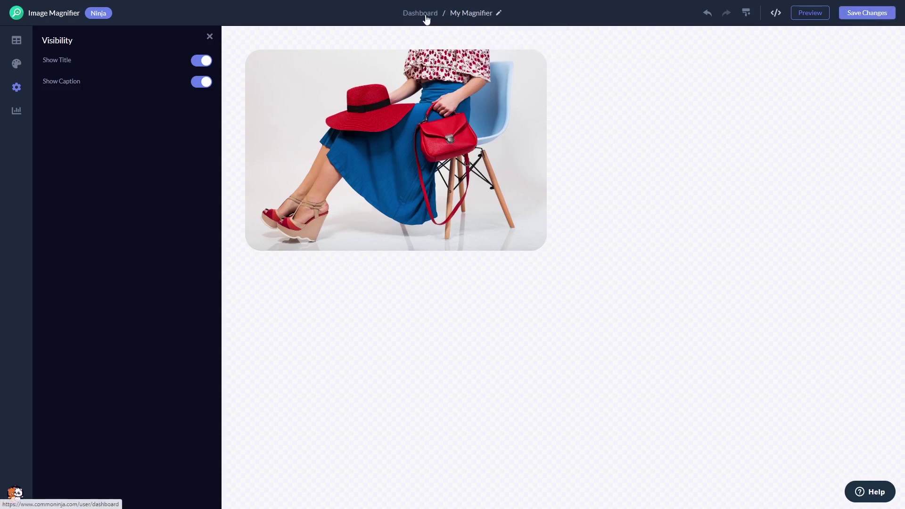
- From the dashboard, open My Widget's installation code and copy it
{"action": "left_click", "coordinate": [420, 14]}
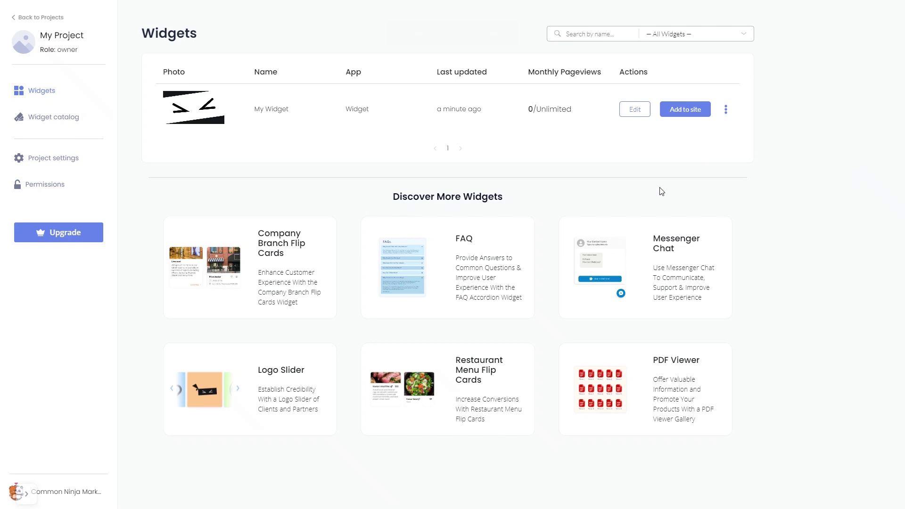
{"action": "left_click", "coordinate": [689, 111]}
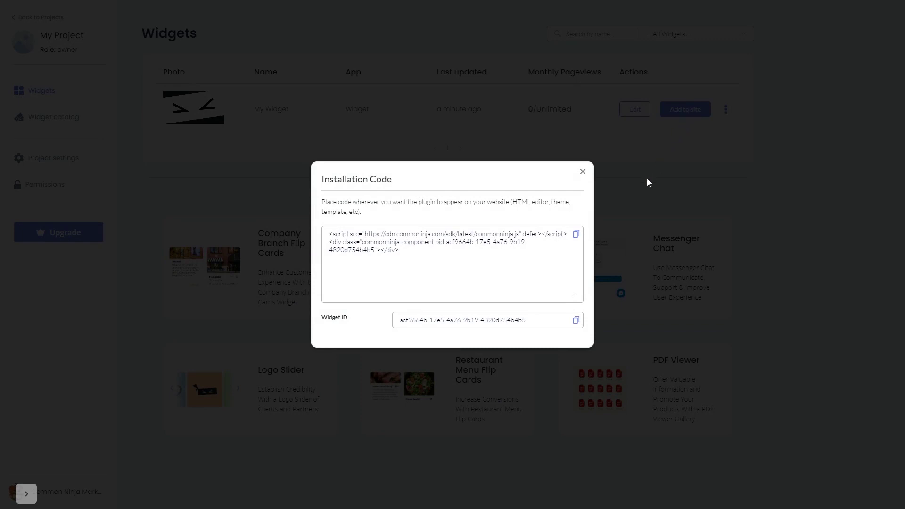
{"action": "left_click", "coordinate": [577, 237]}
{"action": "left_click", "coordinate": [578, 237]}
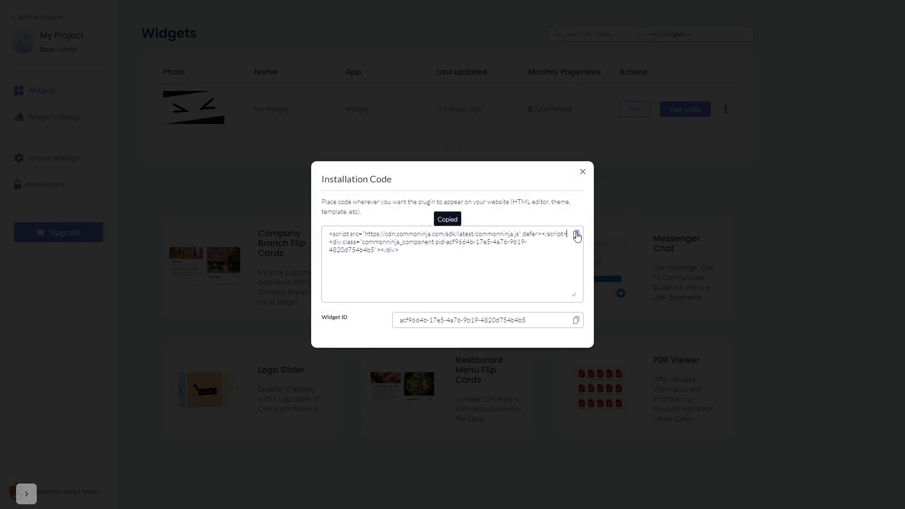
- Paste the Common Ninja installation code into an Embed code box on the My Website page
{"action": "left_click", "coordinate": [585, 172]}
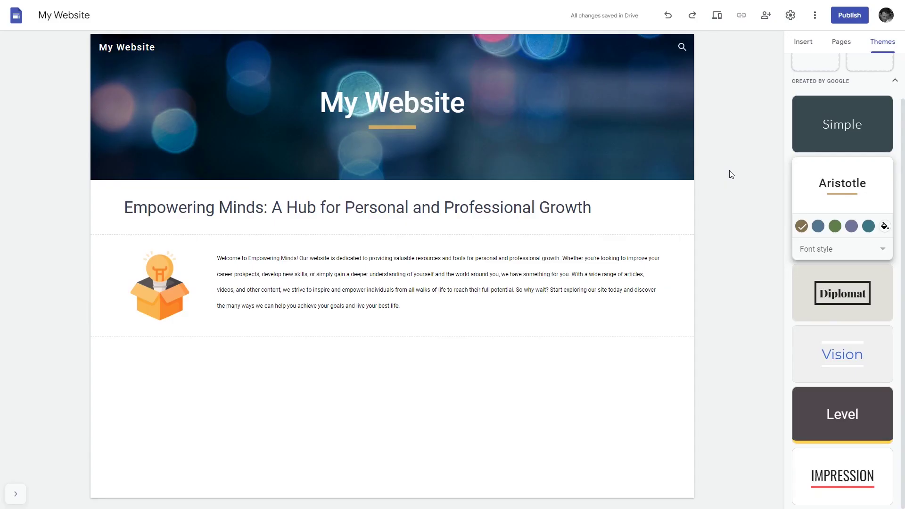
{"action": "left_click", "coordinate": [804, 43]}
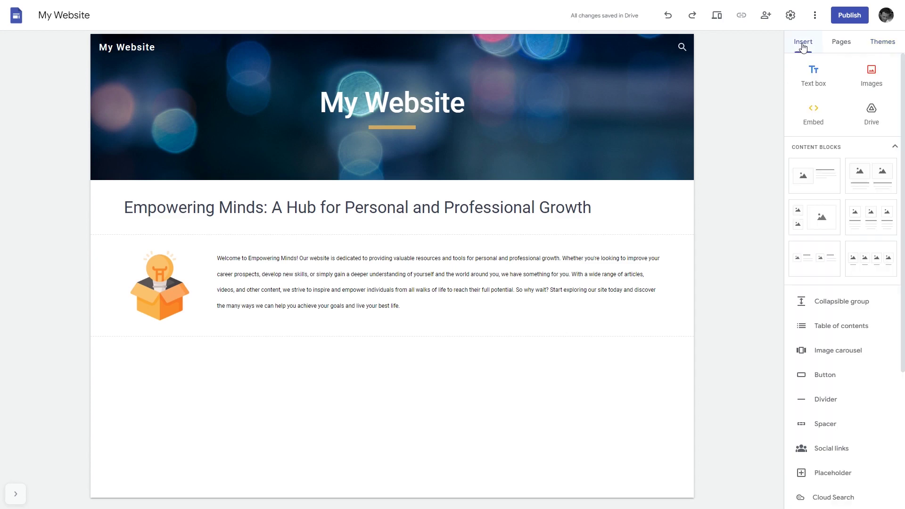
{"action": "left_click", "coordinate": [814, 117]}
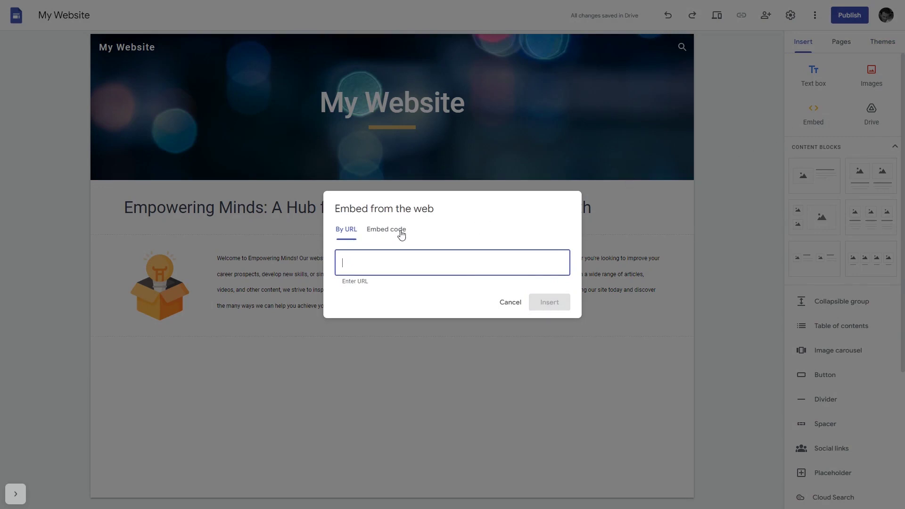
{"action": "left_click", "coordinate": [386, 229]}
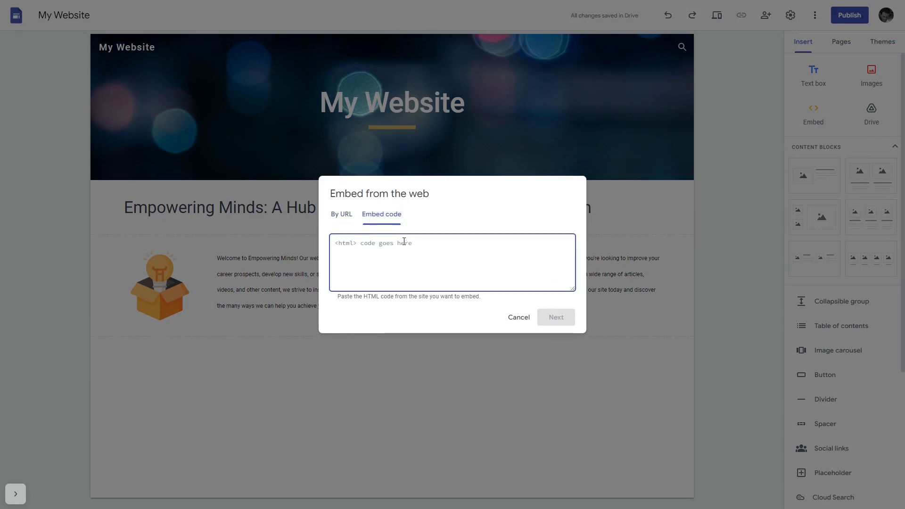
{"action": "key", "text": "ctrl+v"}
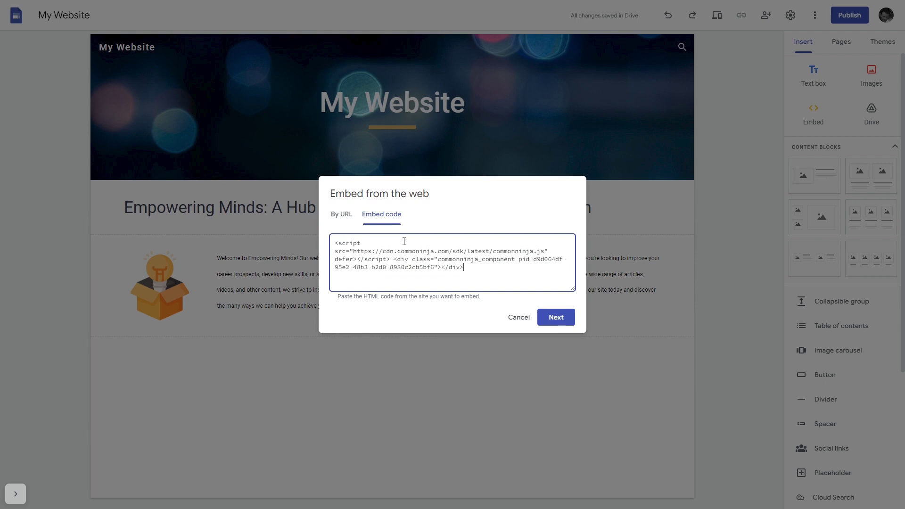
- Insert the pasted magnifier code into the page as an embed block
{"action": "left_click", "coordinate": [549, 319]}
{"action": "left_click", "coordinate": [554, 358]}
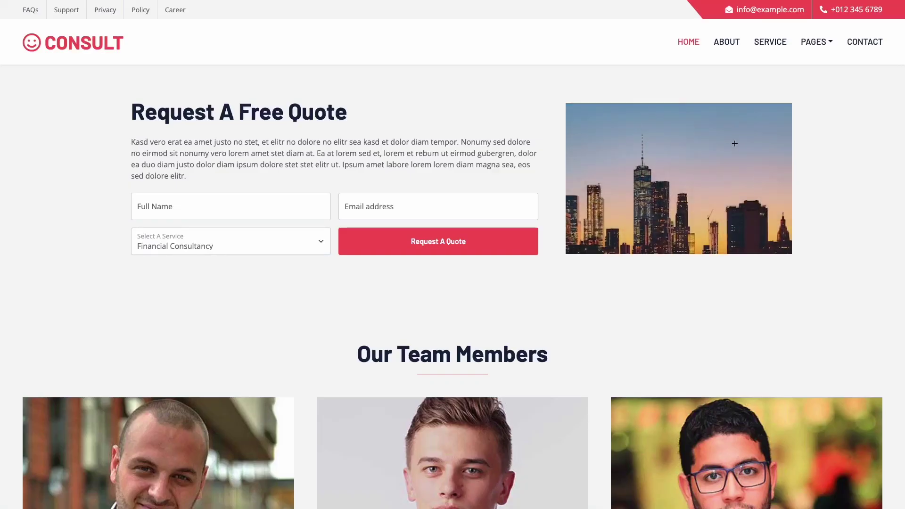